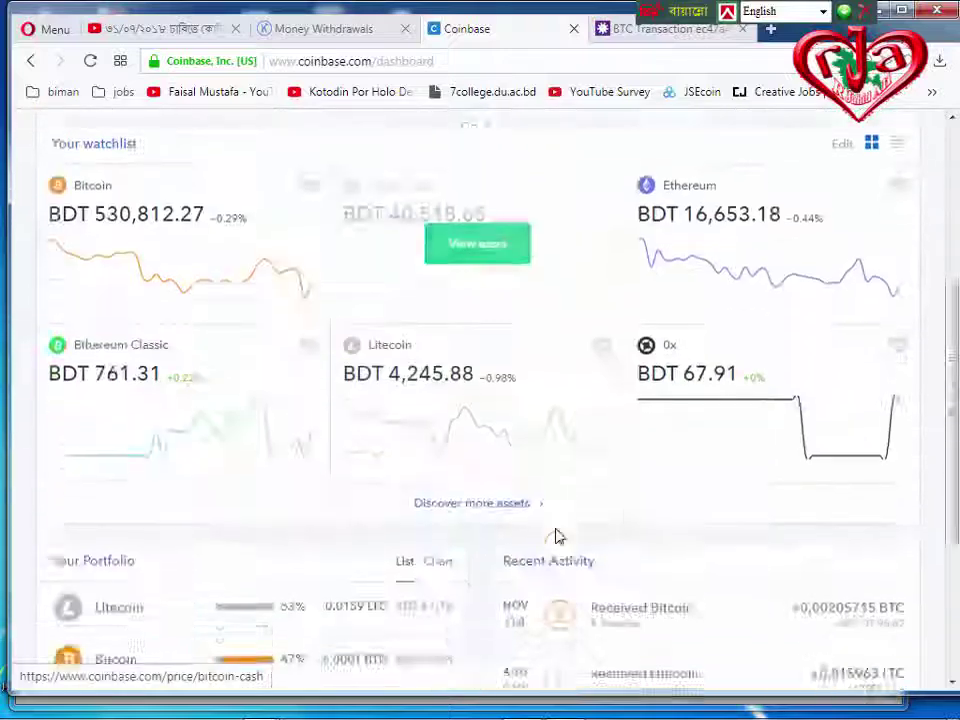
scroll(559, 538, "down", 3)
Step: Copy the Coinbase dashboard address from Opera's address bar
scroll(559, 538, "up", 4)
scroll(558, 535, "up", 3)
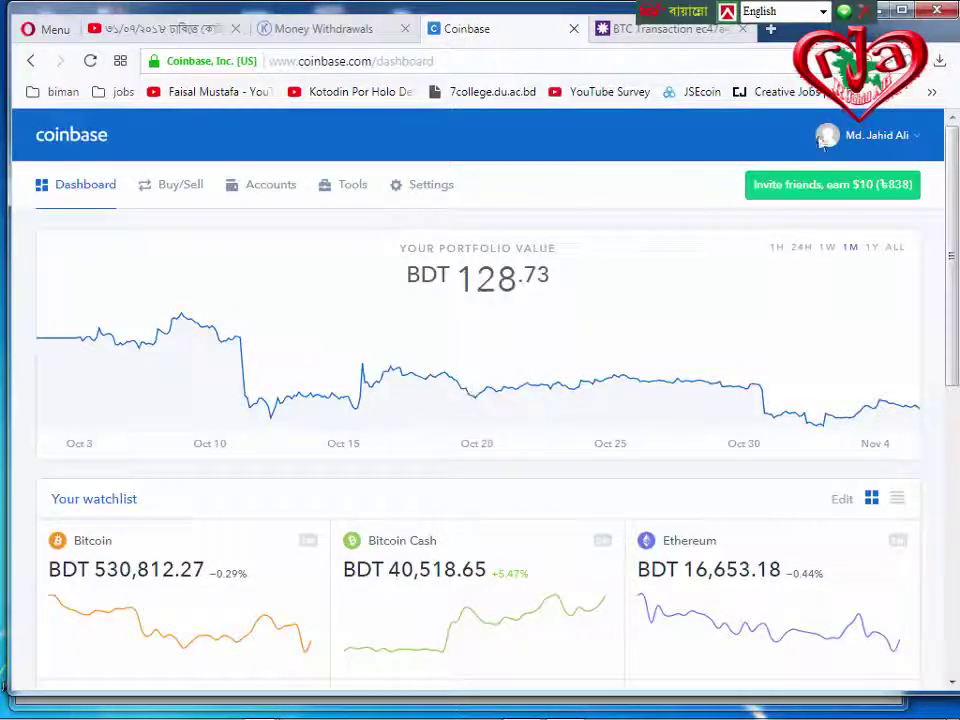
right_click(324, 70)
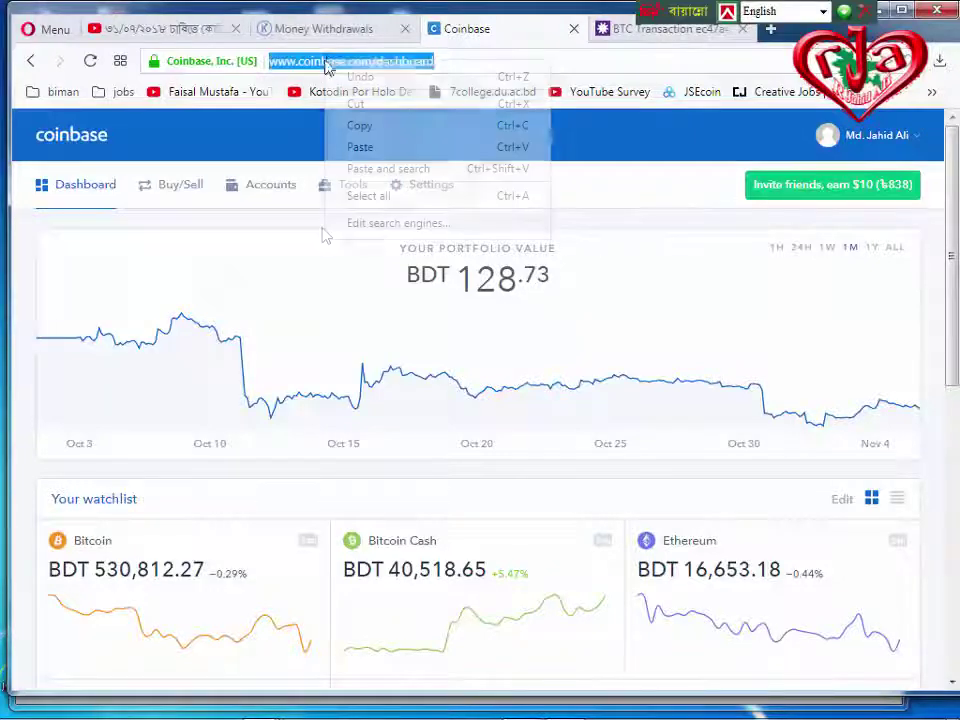
left_click(358, 127)
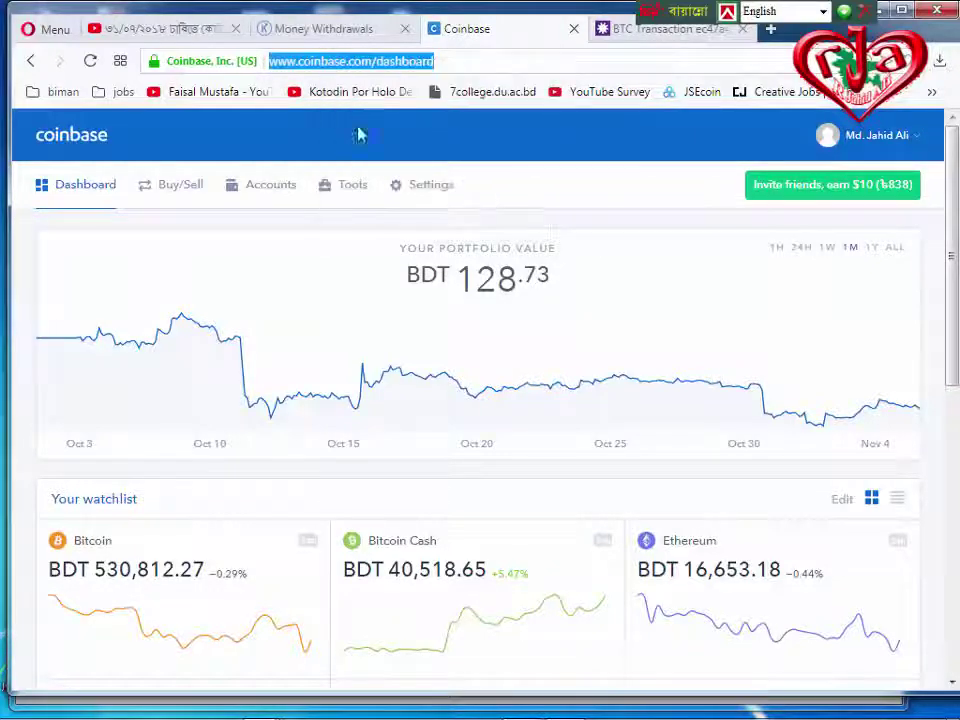
Step: Open a new tab, then a new Opera private browsing window
left_click(768, 30)
right_click(457, 61)
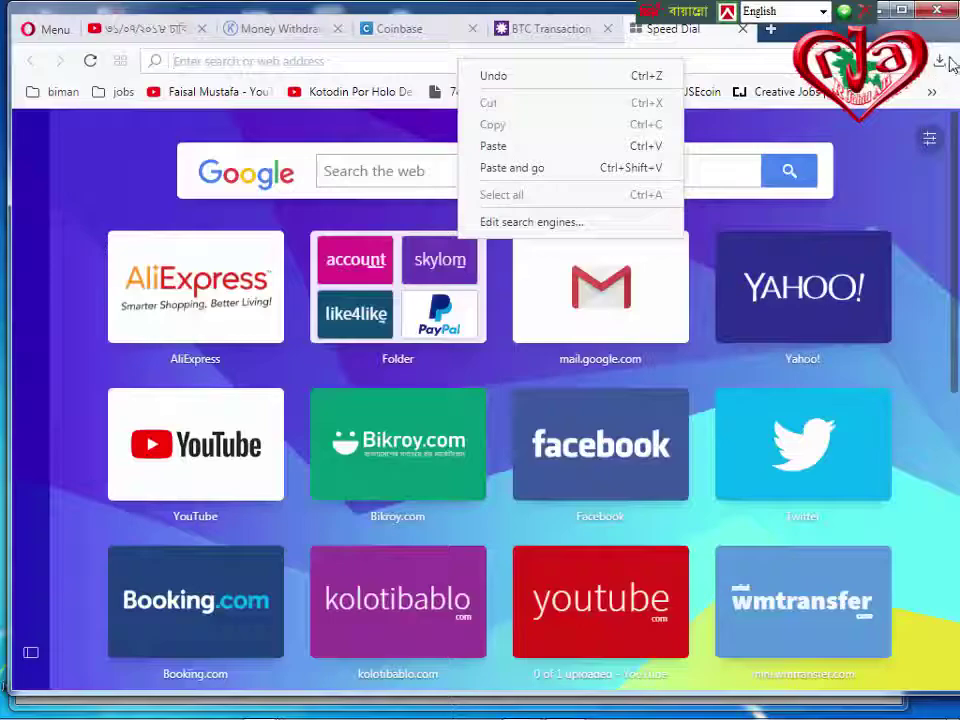
left_click(45, 28)
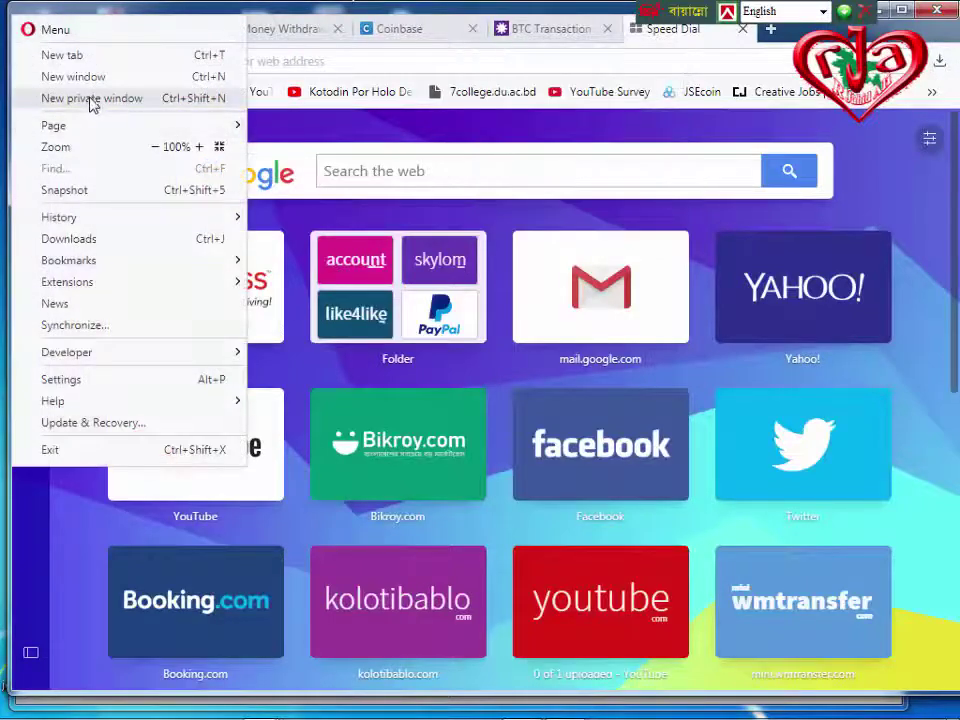
left_click(90, 100)
right_click(273, 61)
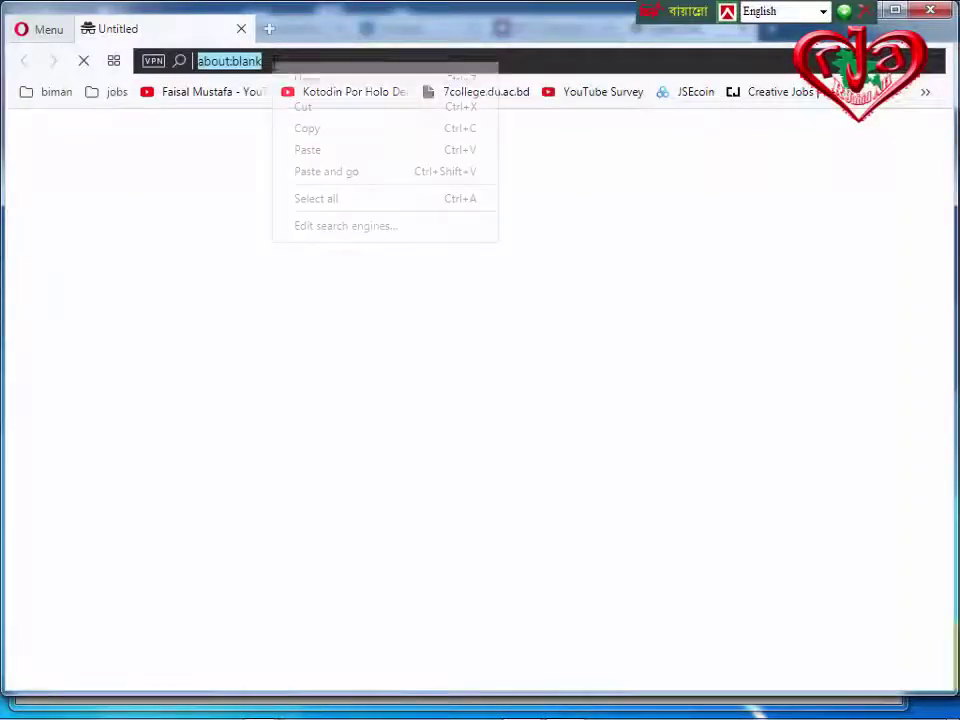
Step: Paste and load the dashboard address in the private window, reaching the Sign in to Coinbase page
left_click(348, 175)
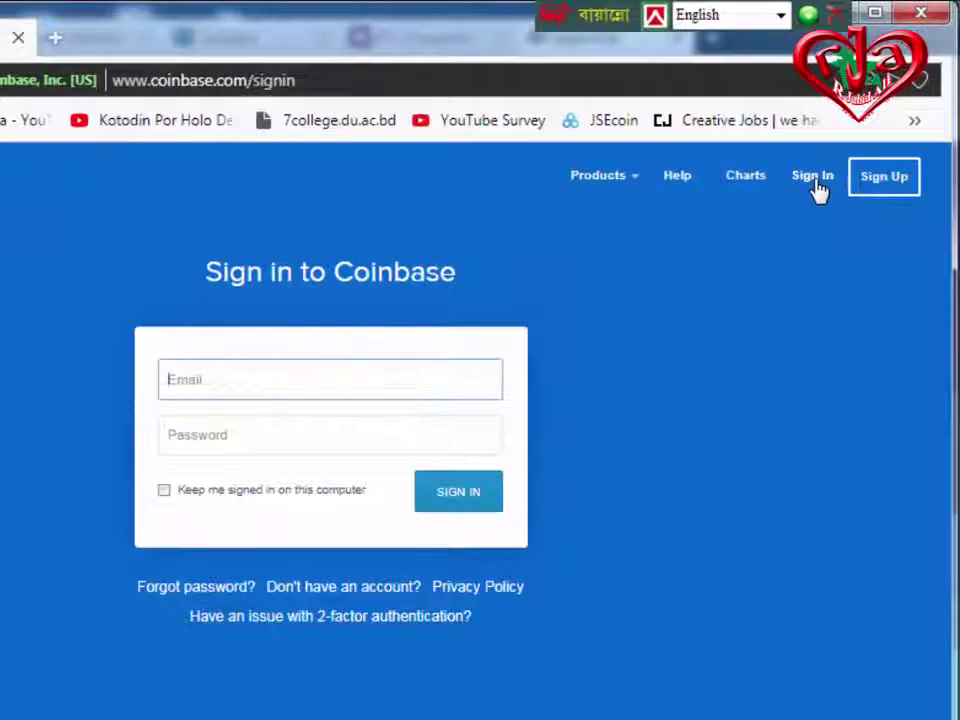
left_click(806, 280)
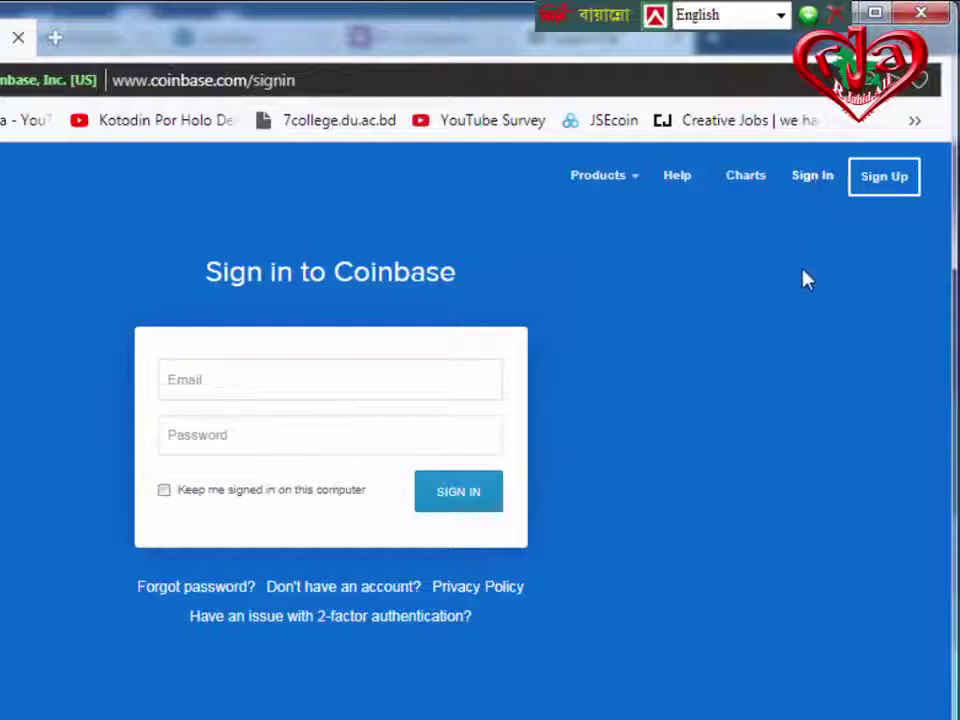
key("Tab")
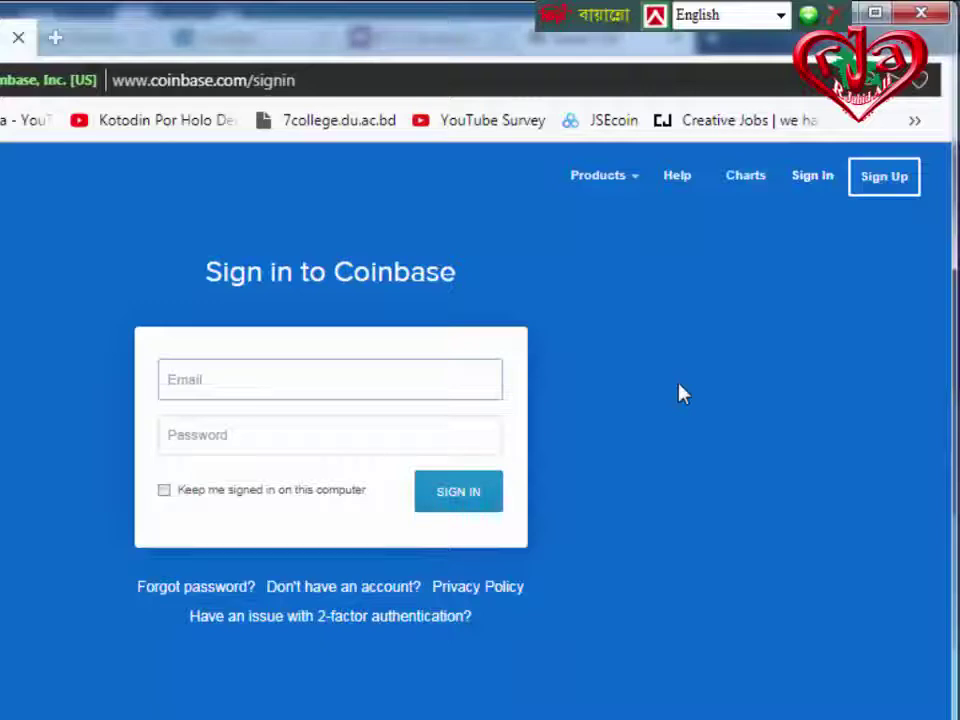
Step: Go to Sign Up and click into the empty Last Name and Email fields
left_click(885, 177)
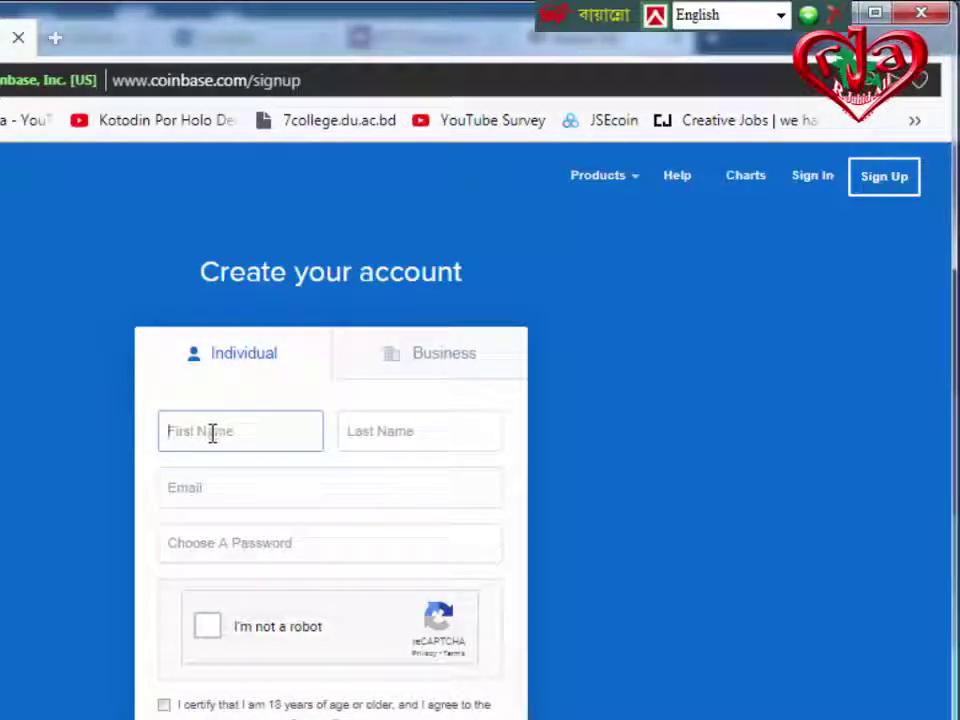
left_click(401, 430)
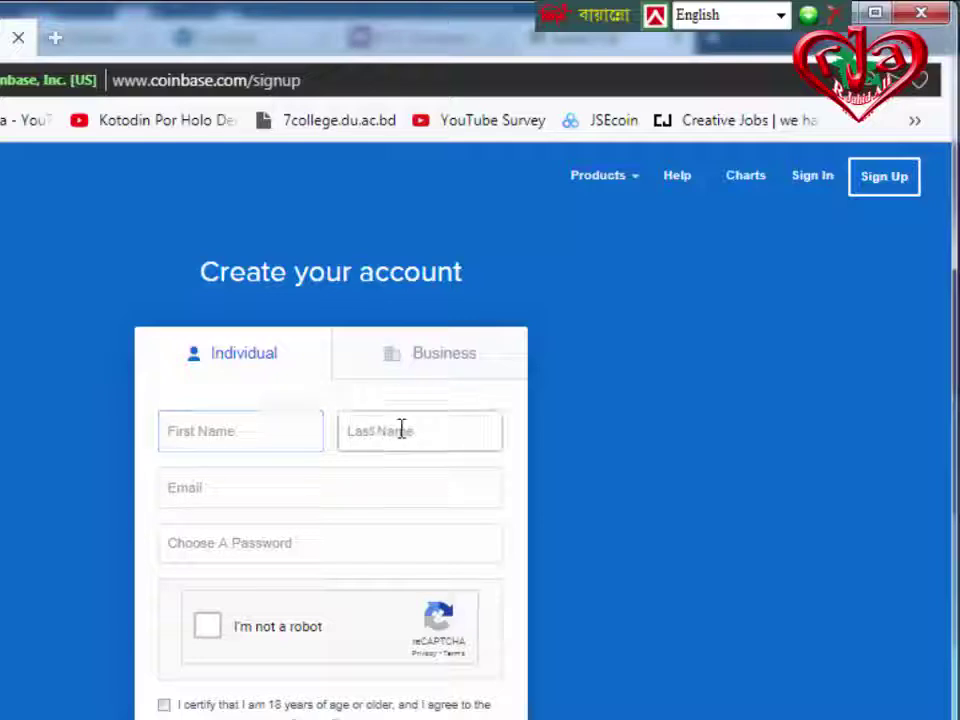
left_click(197, 495)
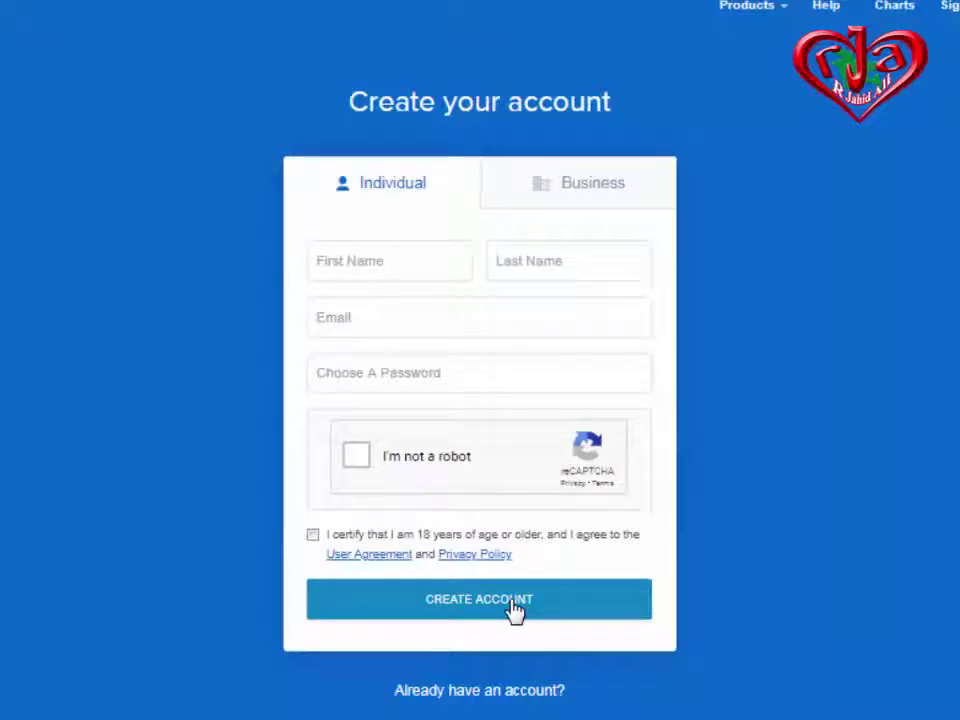
left_click(363, 316)
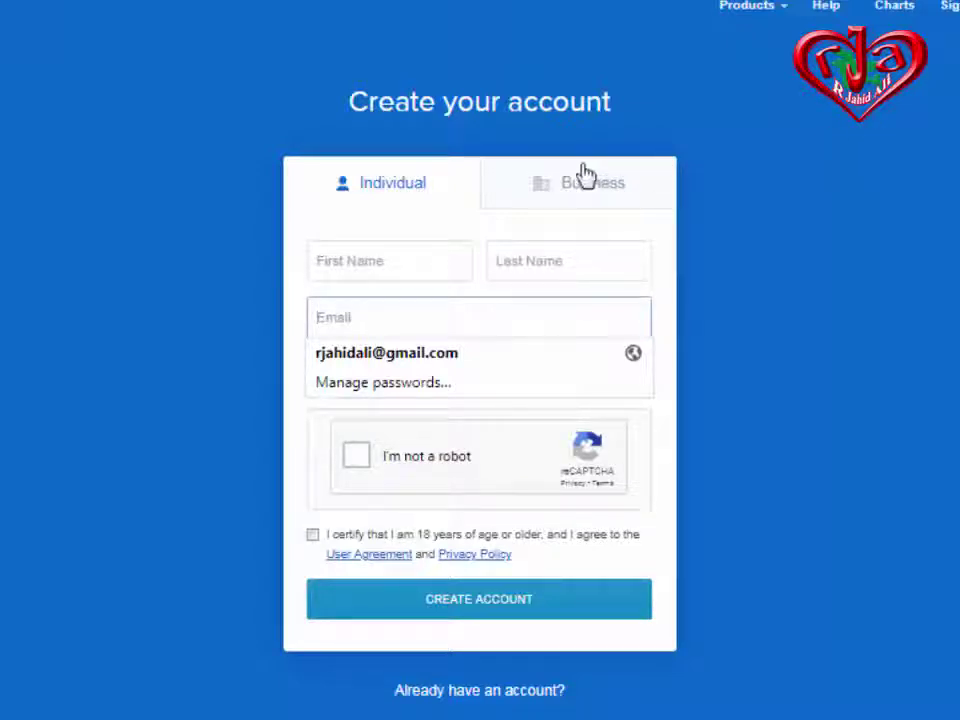
left_click(828, 366)
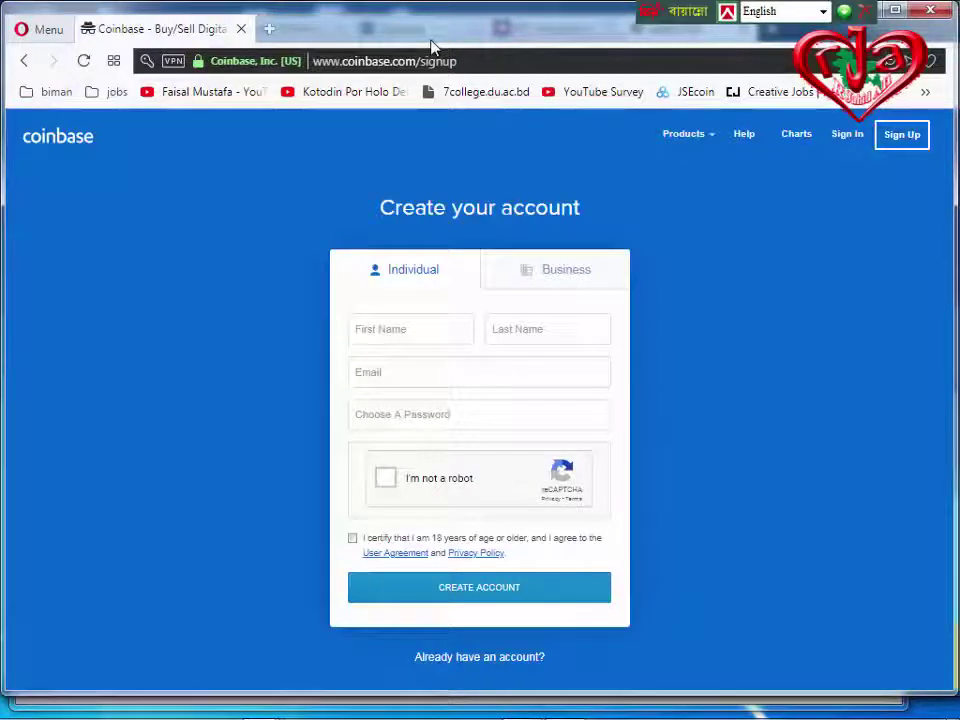
Step: Drag the private window down and left to reveal the main Opera window's Coinbase tabs
left_click_drag(524, 28, 513, 88)
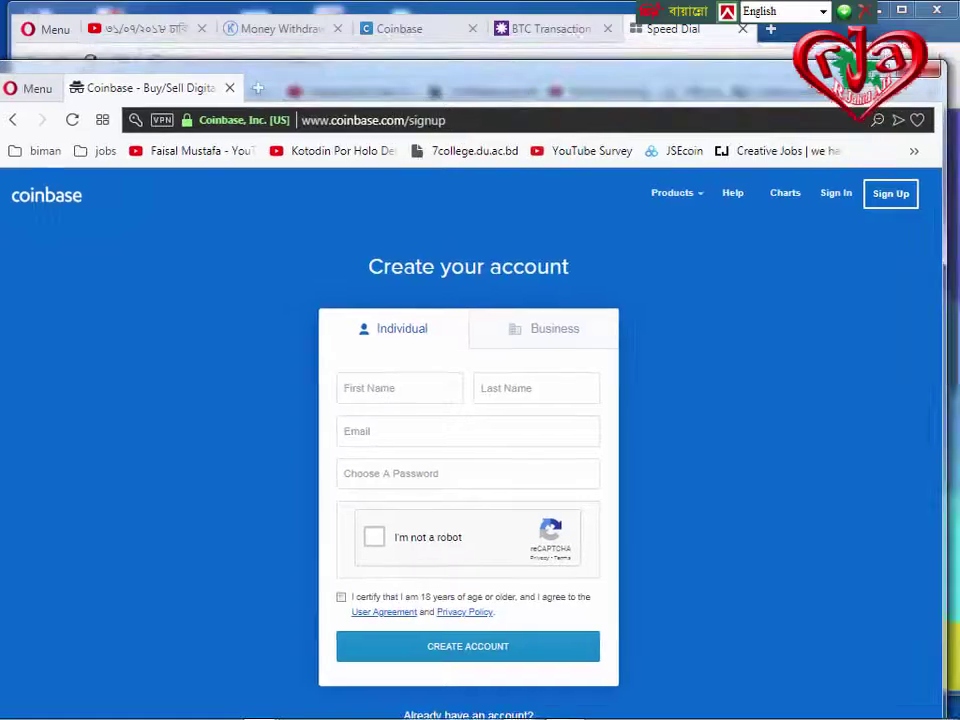